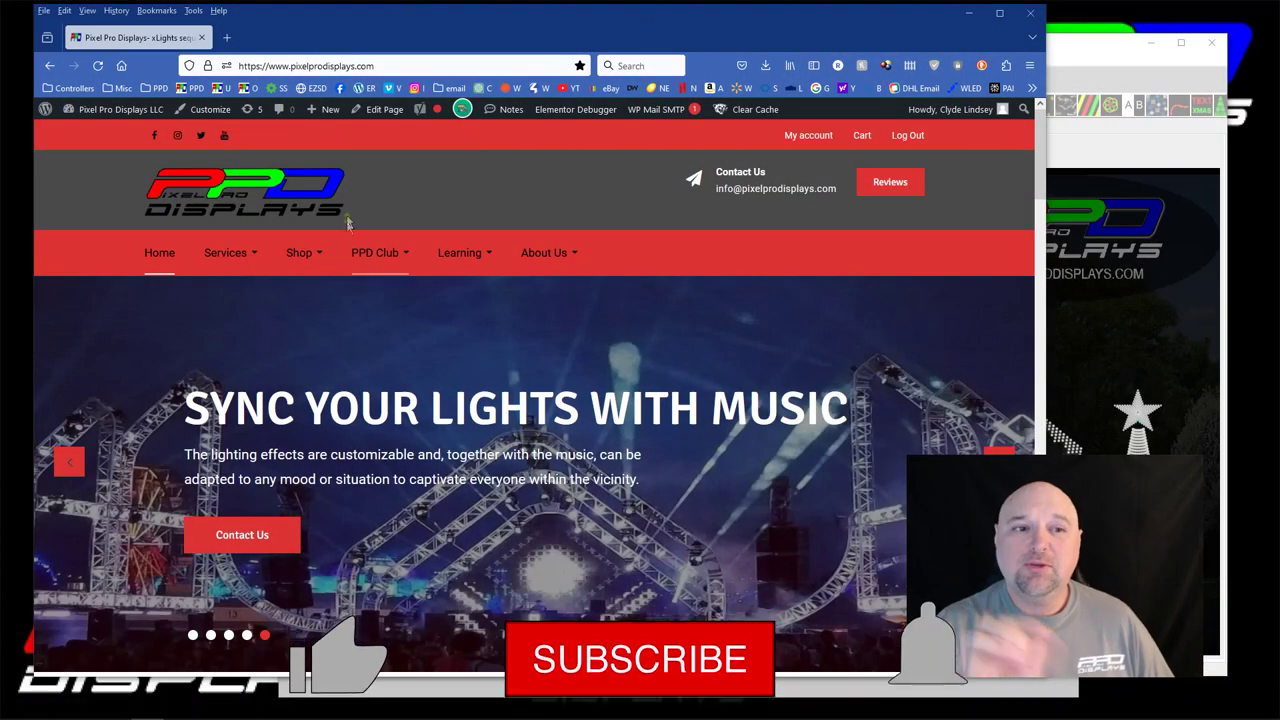
Open the Twinkling Traditions category from the Pixel Pro Displays Shop menu
mouse_move(297, 265)
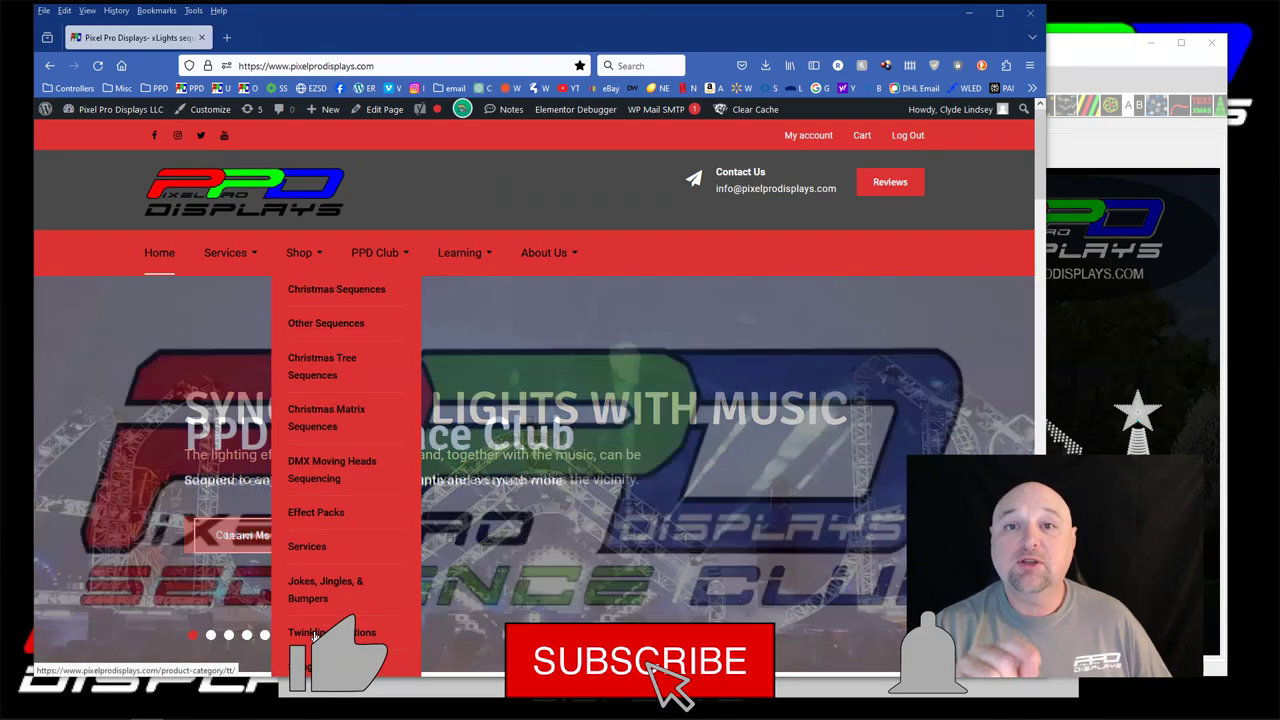
click(315, 632)
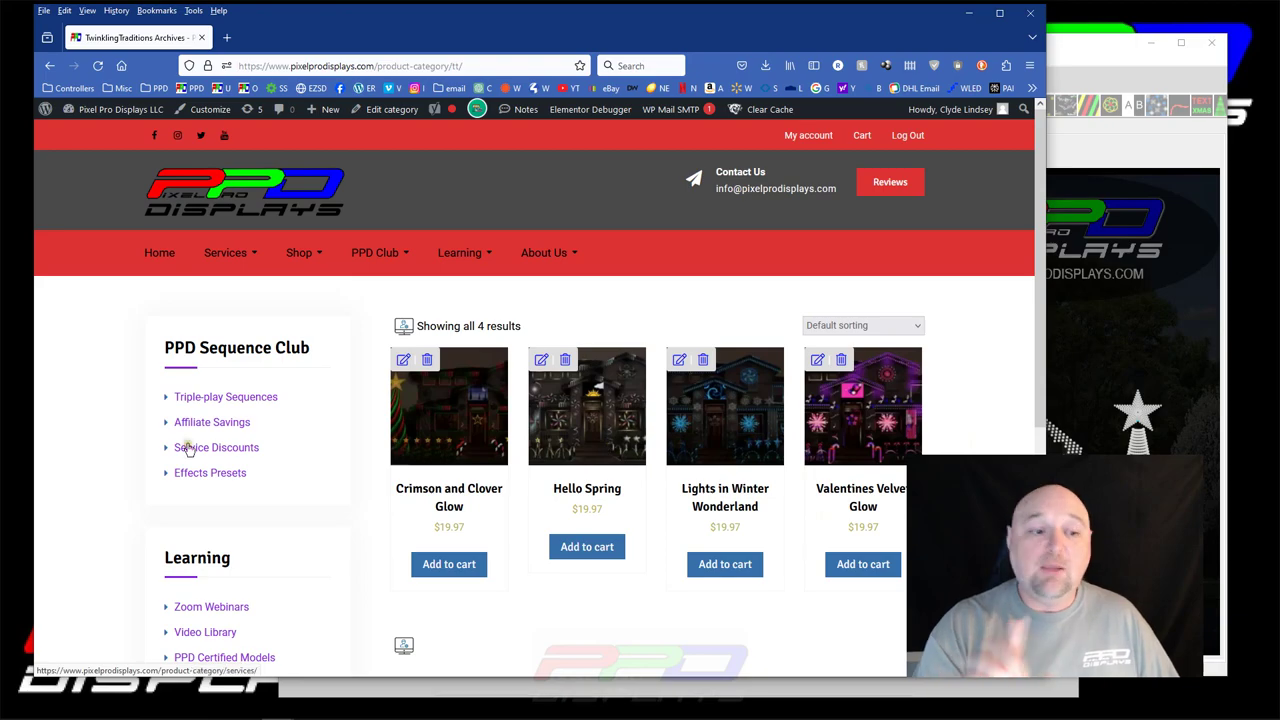
Browse the Triple-play Sequences page down to the Twinkling Traditions static sequences
click(200, 398)
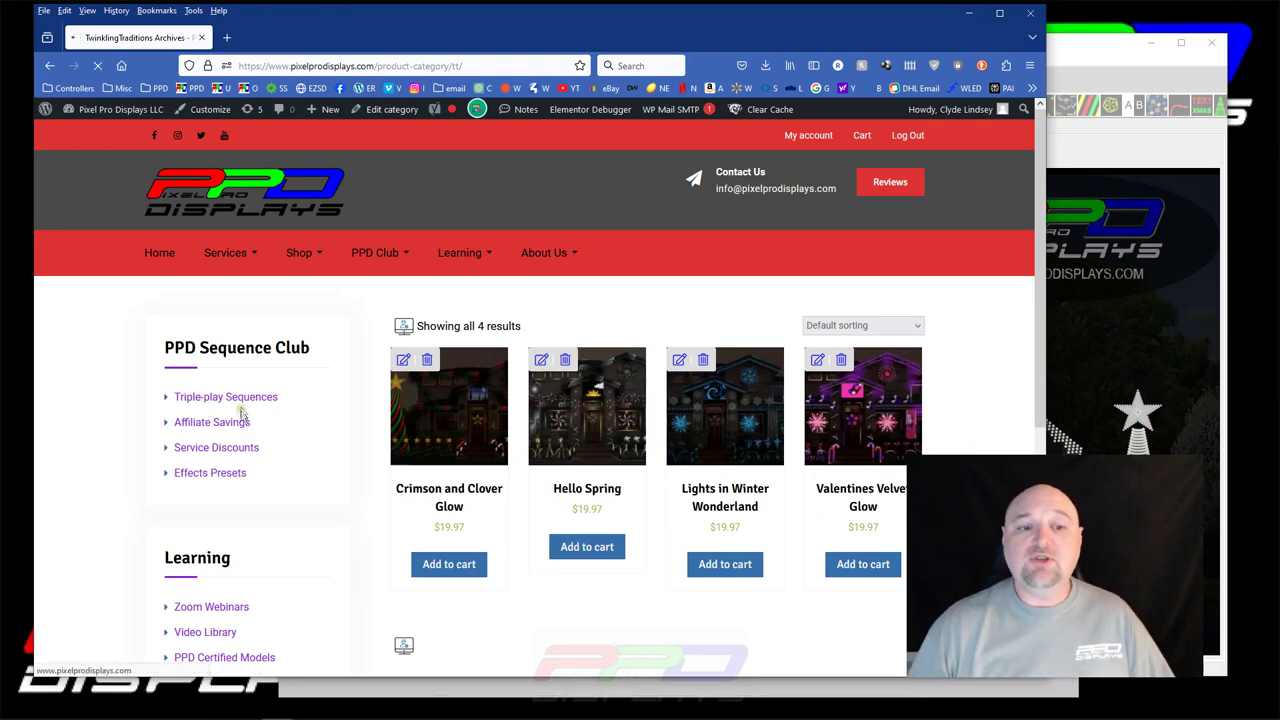
scroll(491, 432, down, 10)
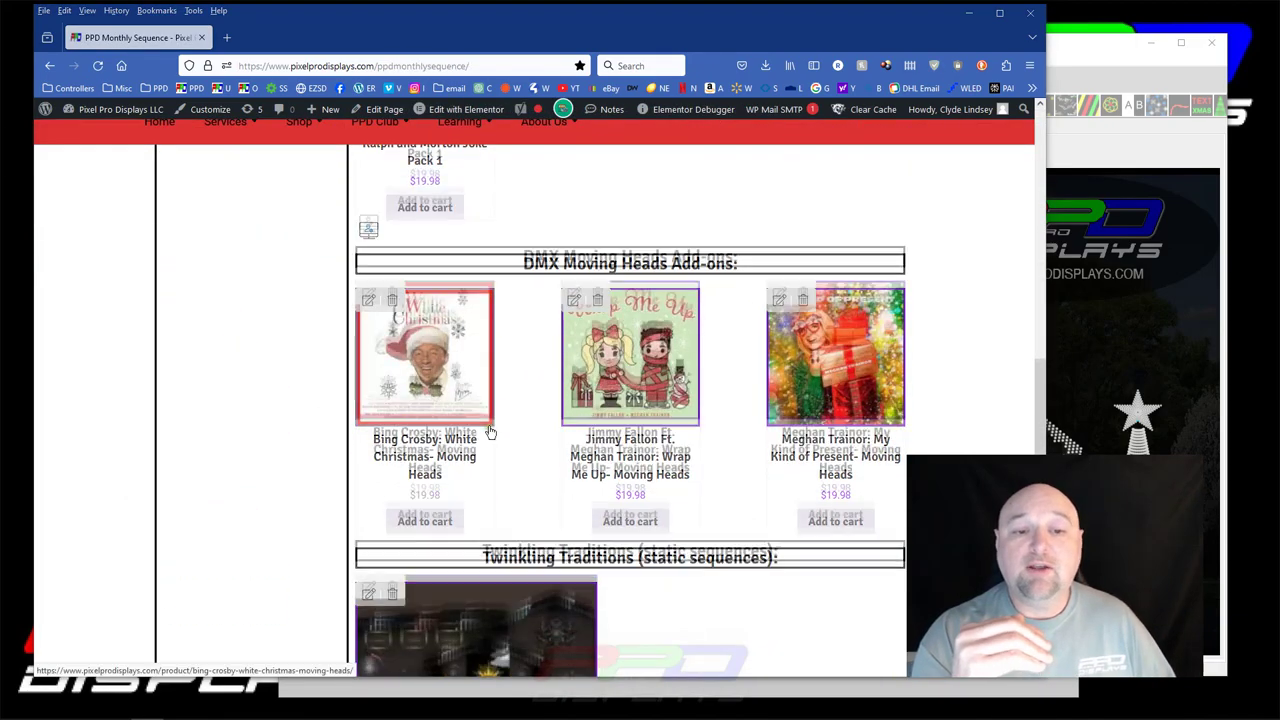
scroll(491, 432, down, 3)
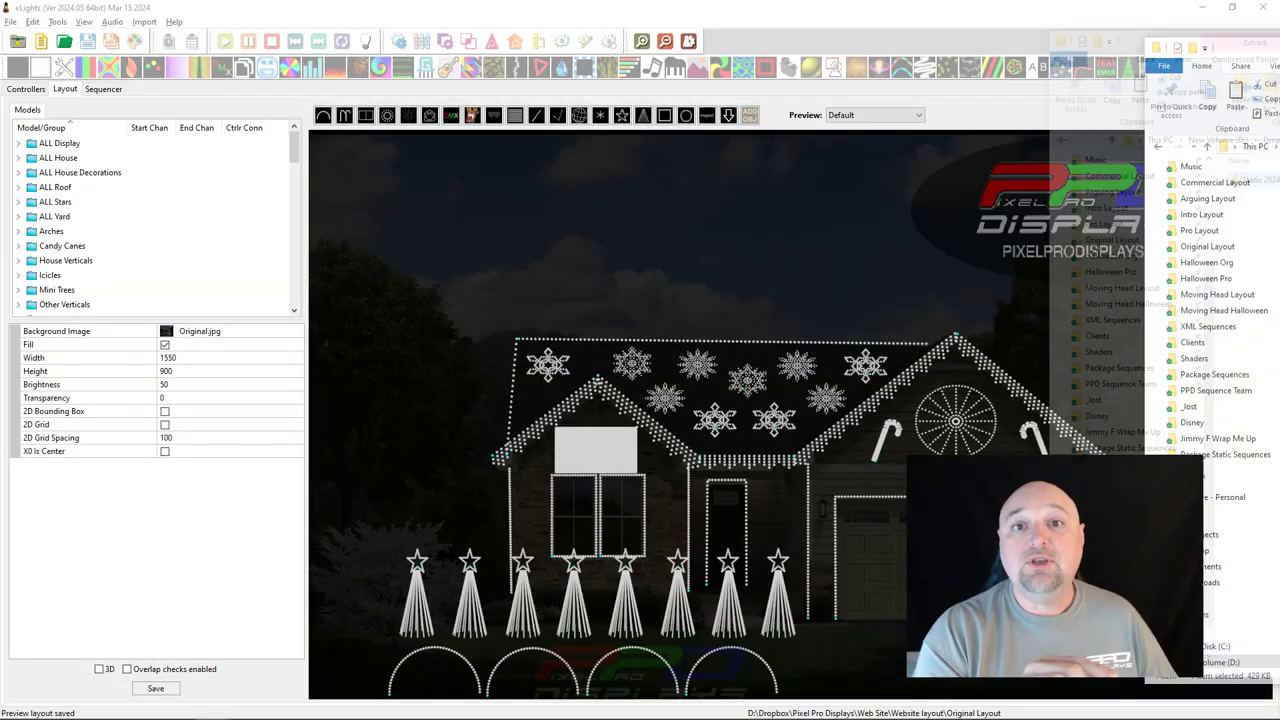
Check that the Static 2024 4 Hello Spring zip is in Original Layout's Downloads folder
drag(1279, 37, 470, 37)
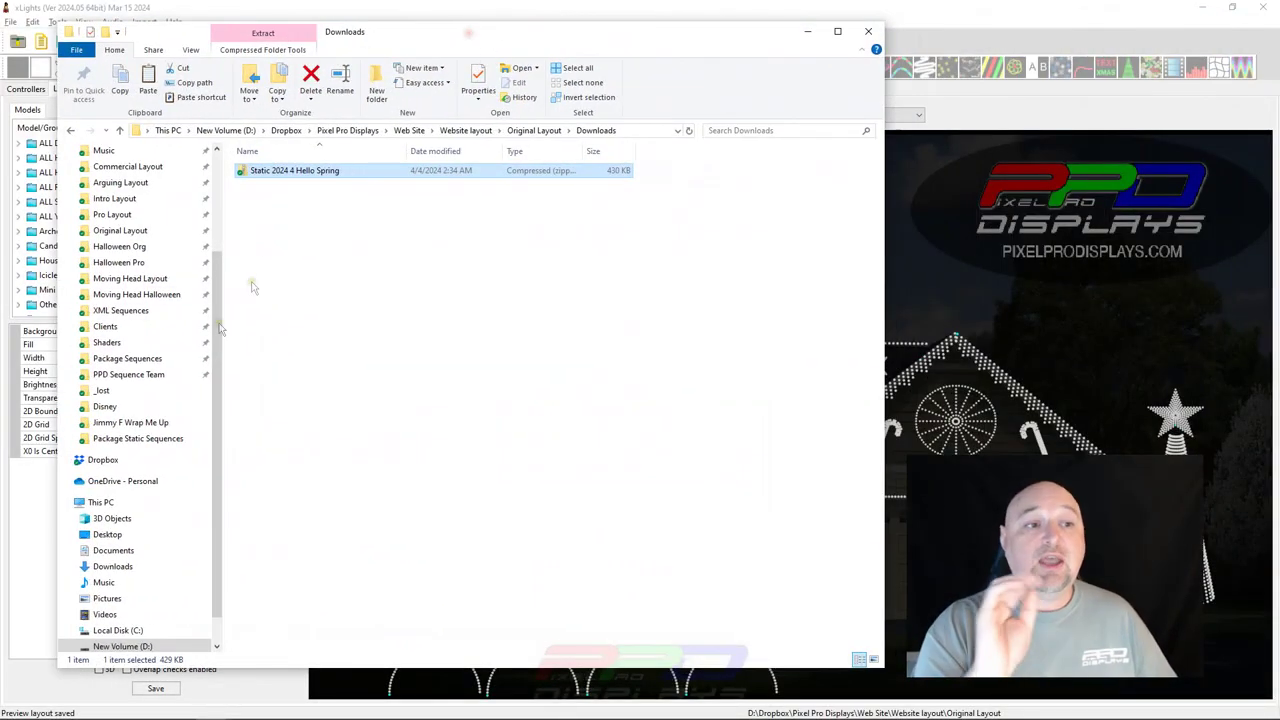
click(522, 130)
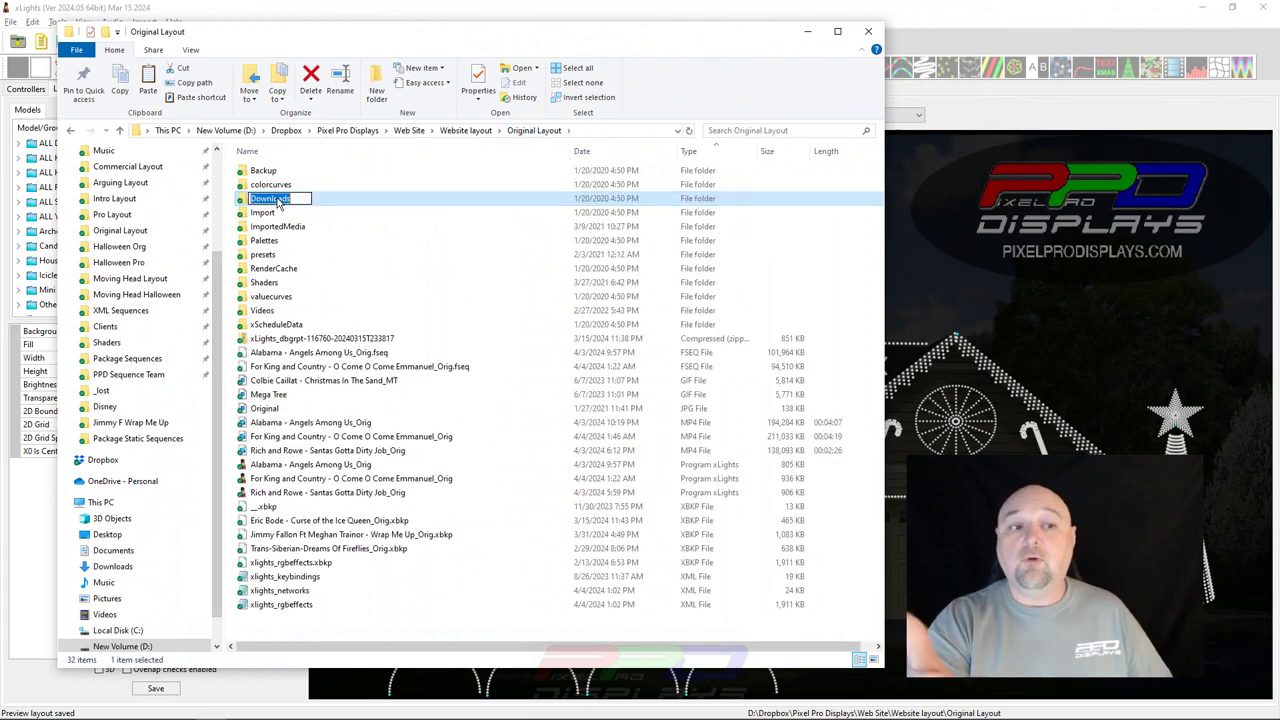
double_click(240, 199)
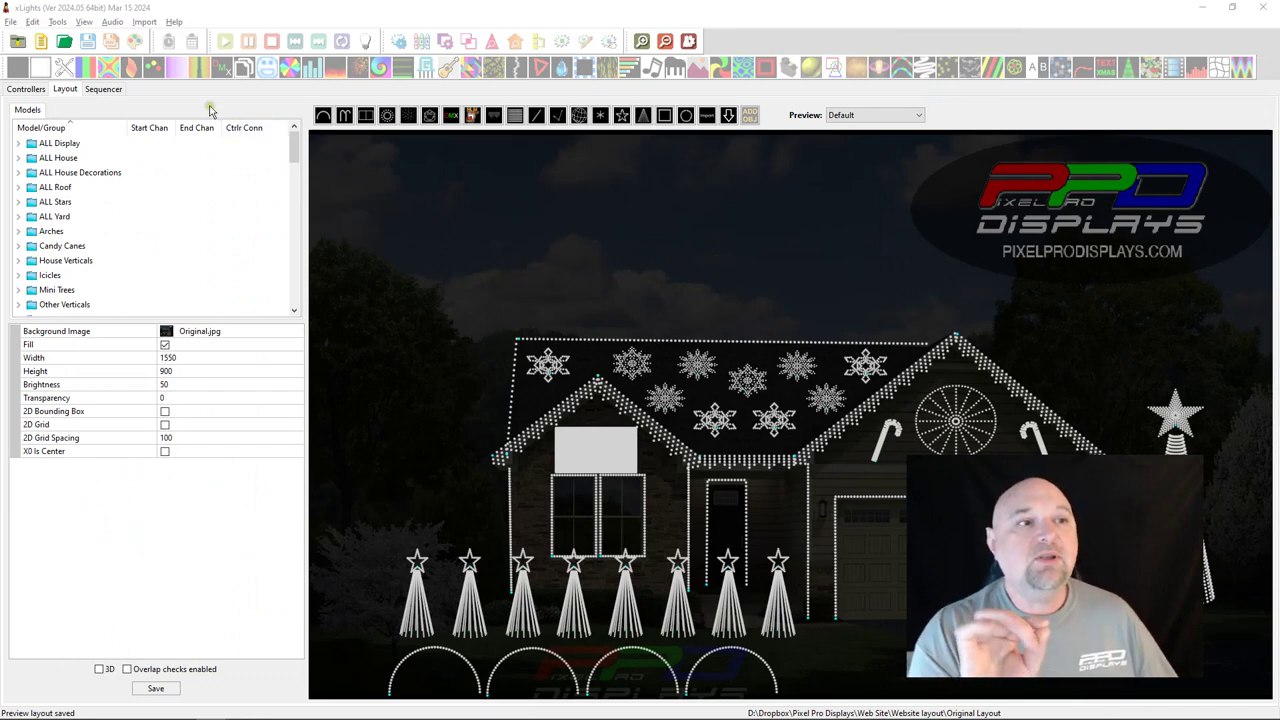
Create a new Animation sequence with a 90-second duration at 50 ms timing
click(42, 46)
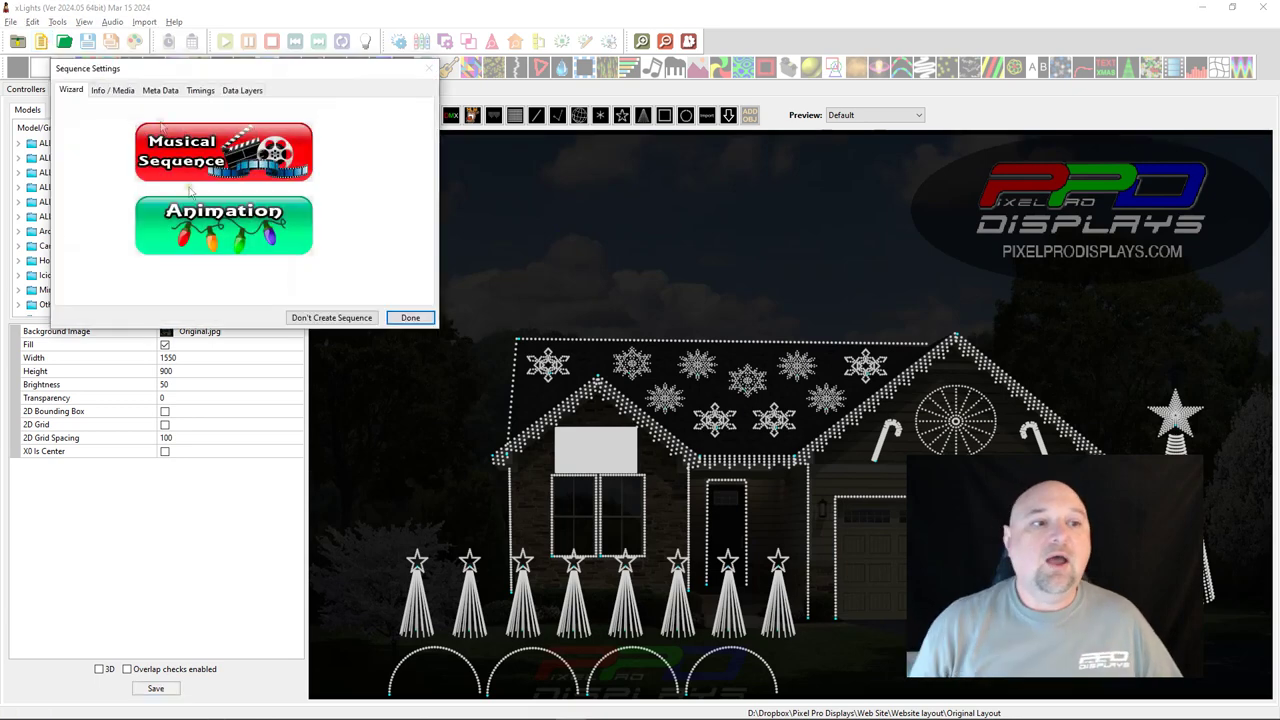
click(214, 230)
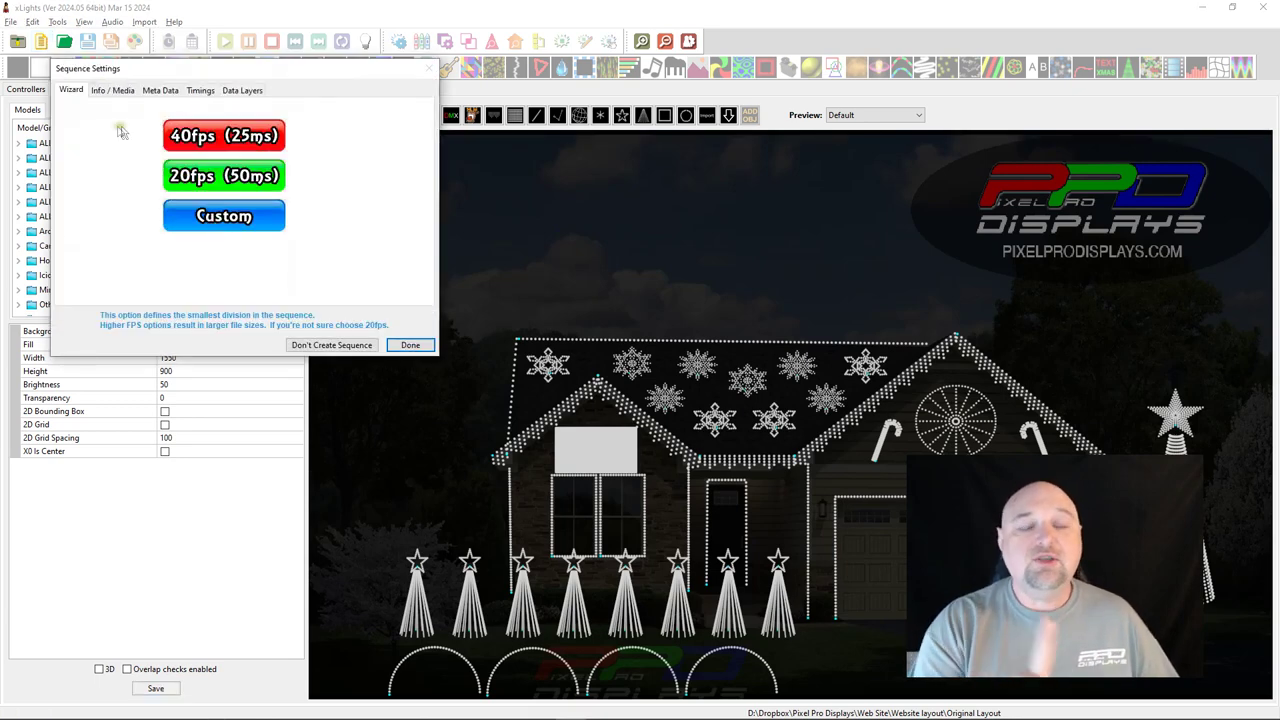
click(114, 91)
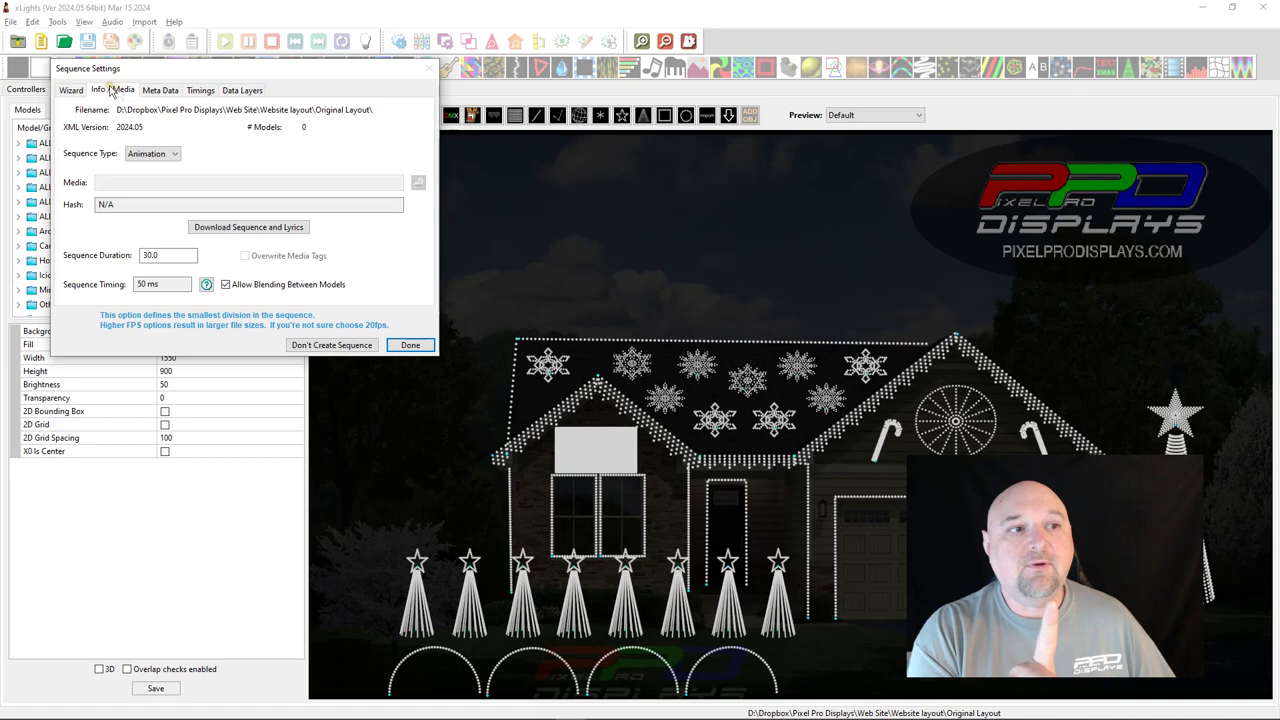
double_click(160, 257)
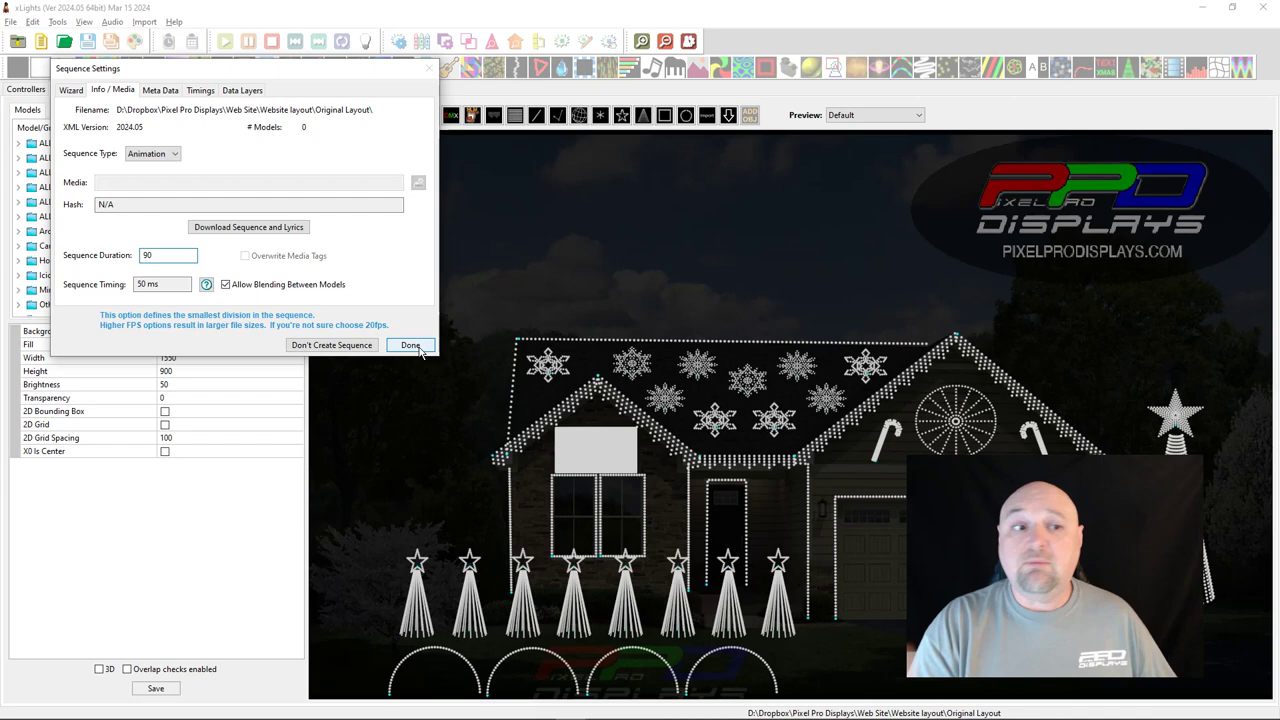
click(419, 349)
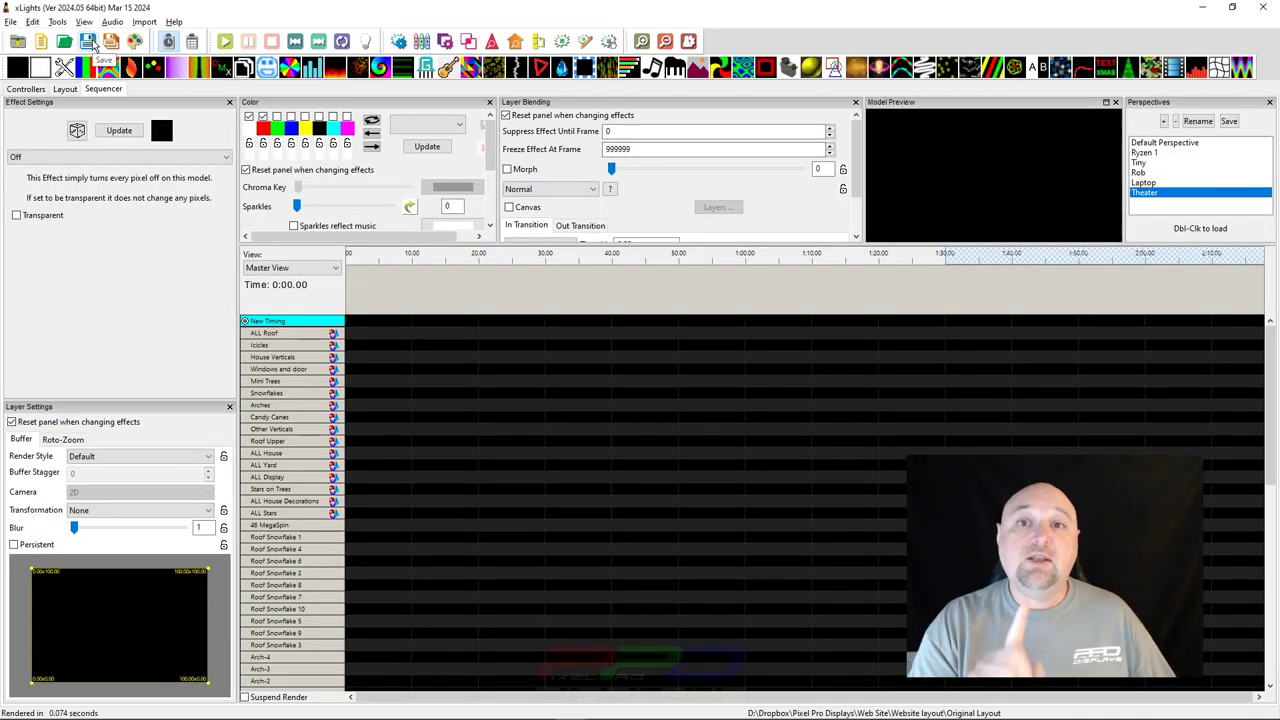
Save the empty sequence under the file name 'Twinkling Traditions'
click(89, 43)
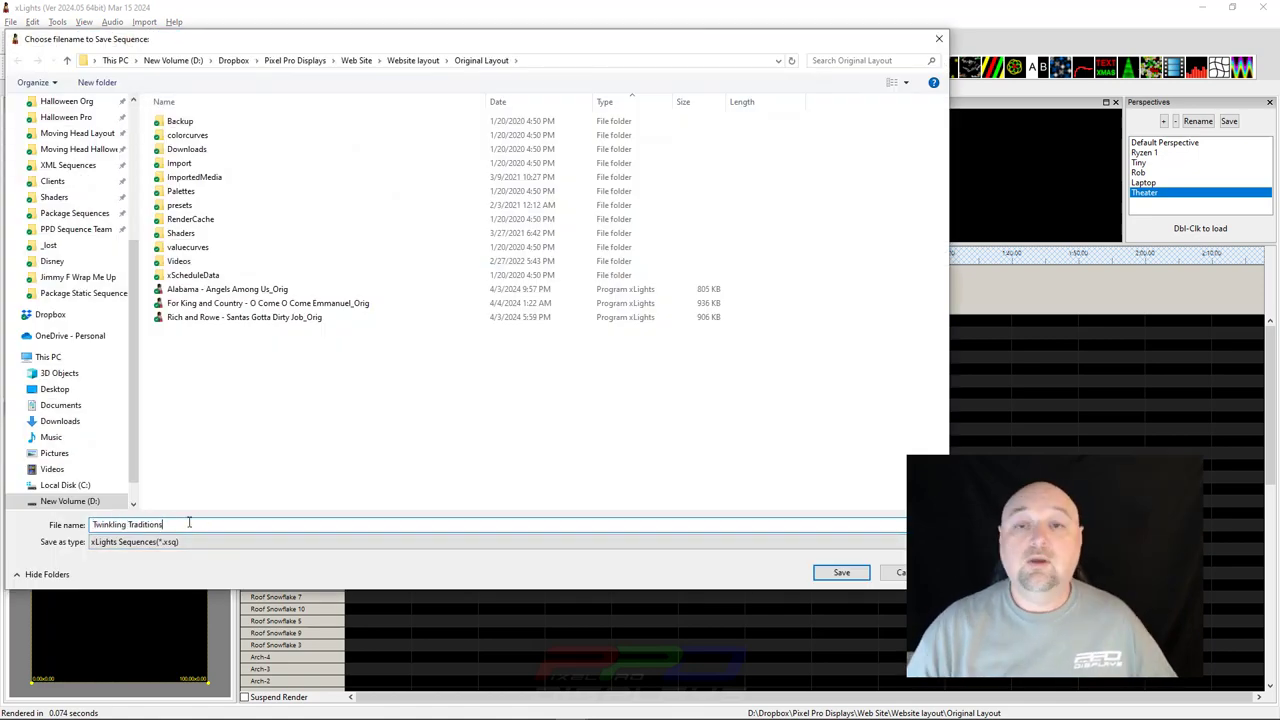
text(Twinkling Traditions)
click(842, 572)
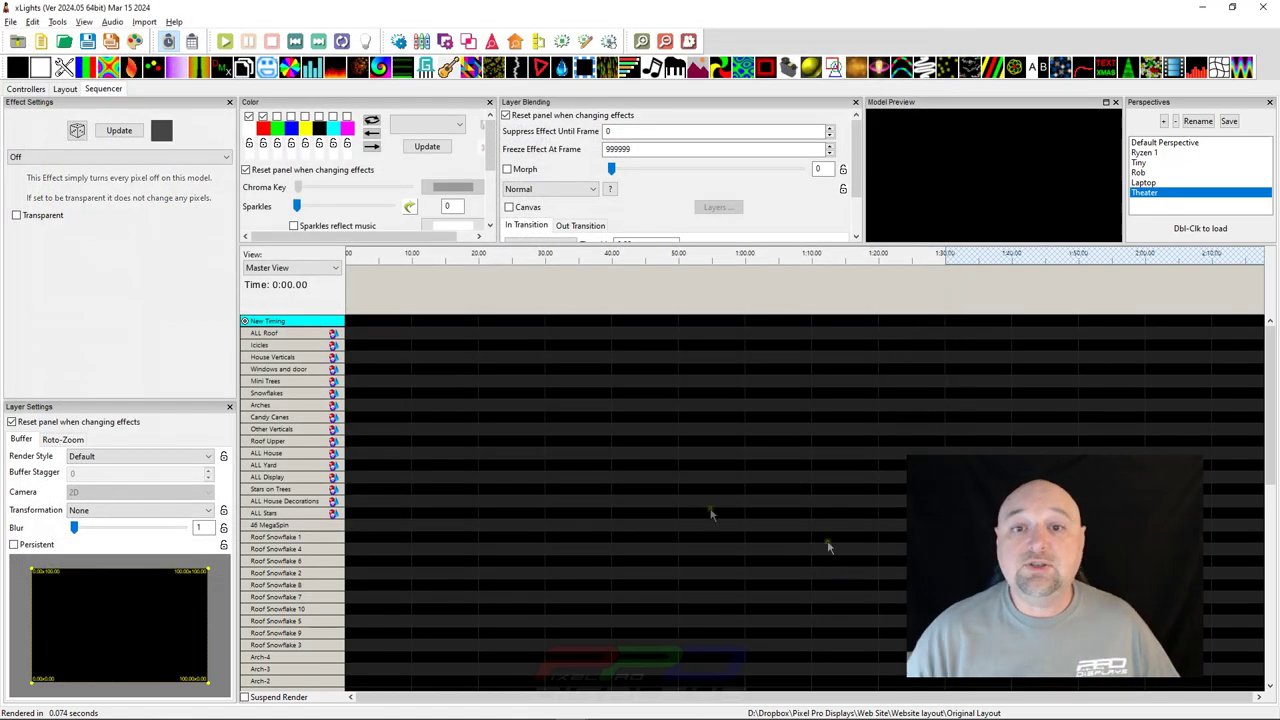
Import effects from the Static 2024 4 Hello Spring zip in Downloads
click(146, 23)
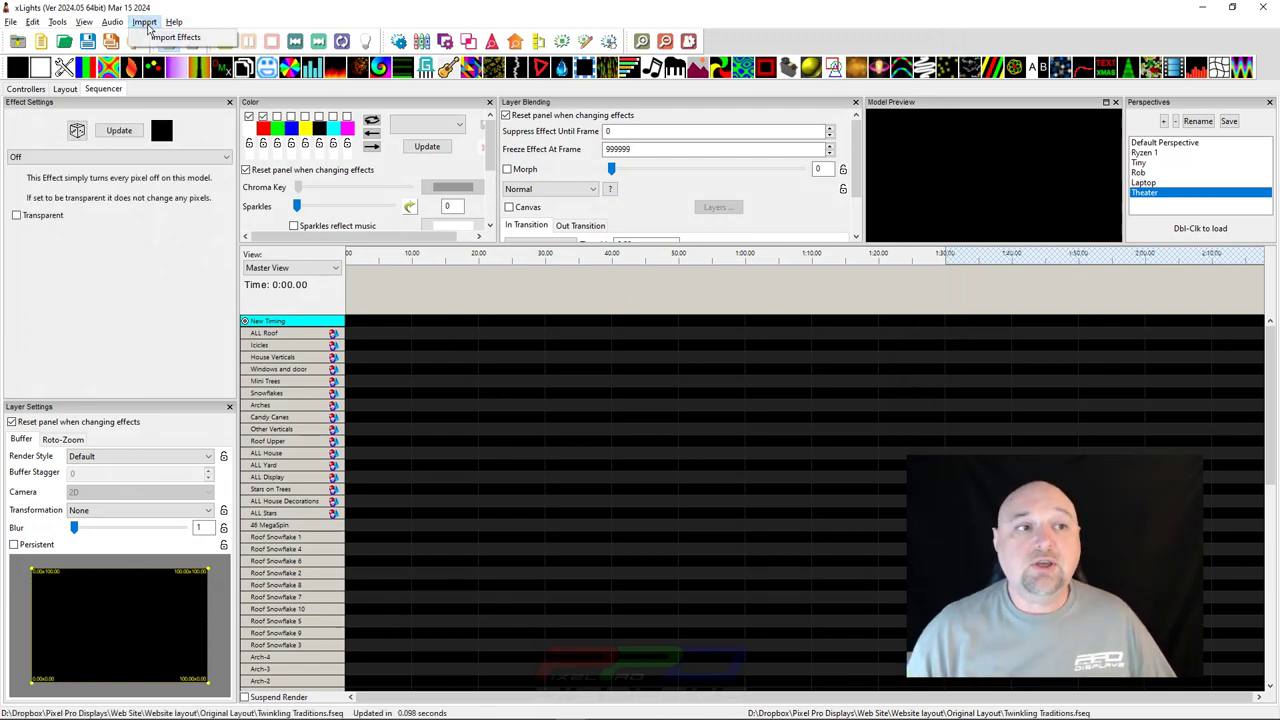
click(172, 37)
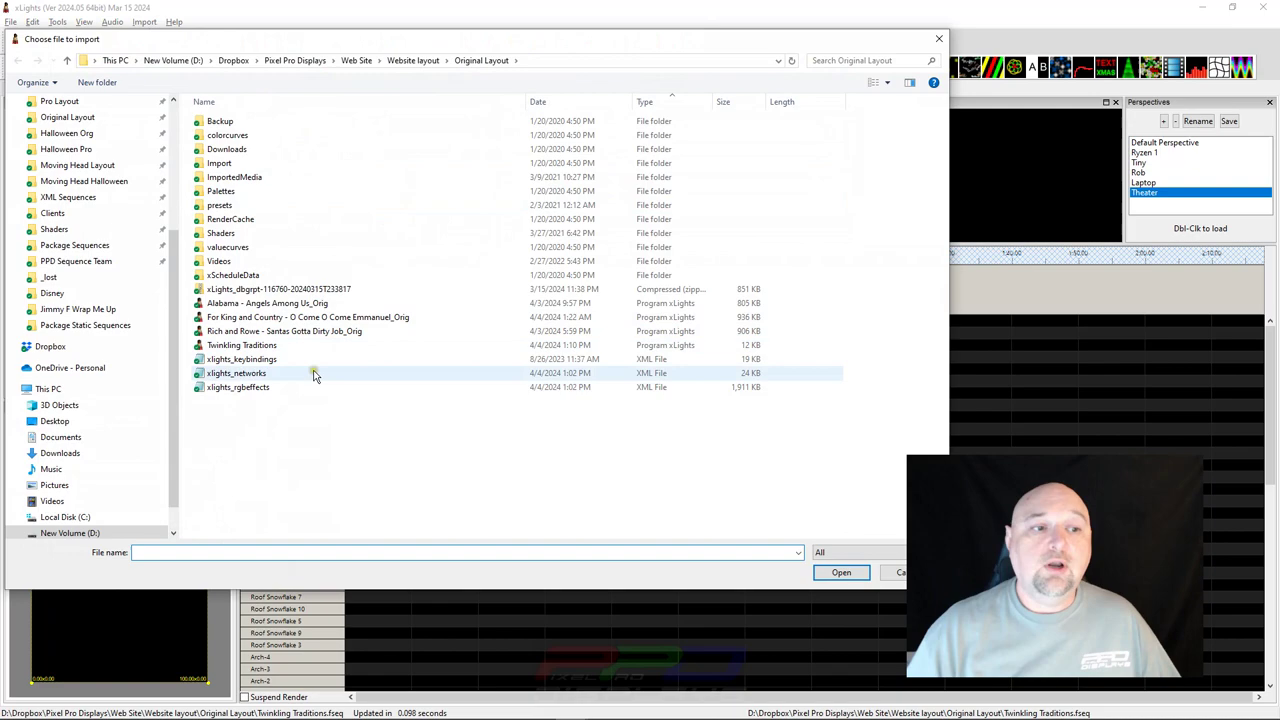
double_click(212, 149)
click(220, 124)
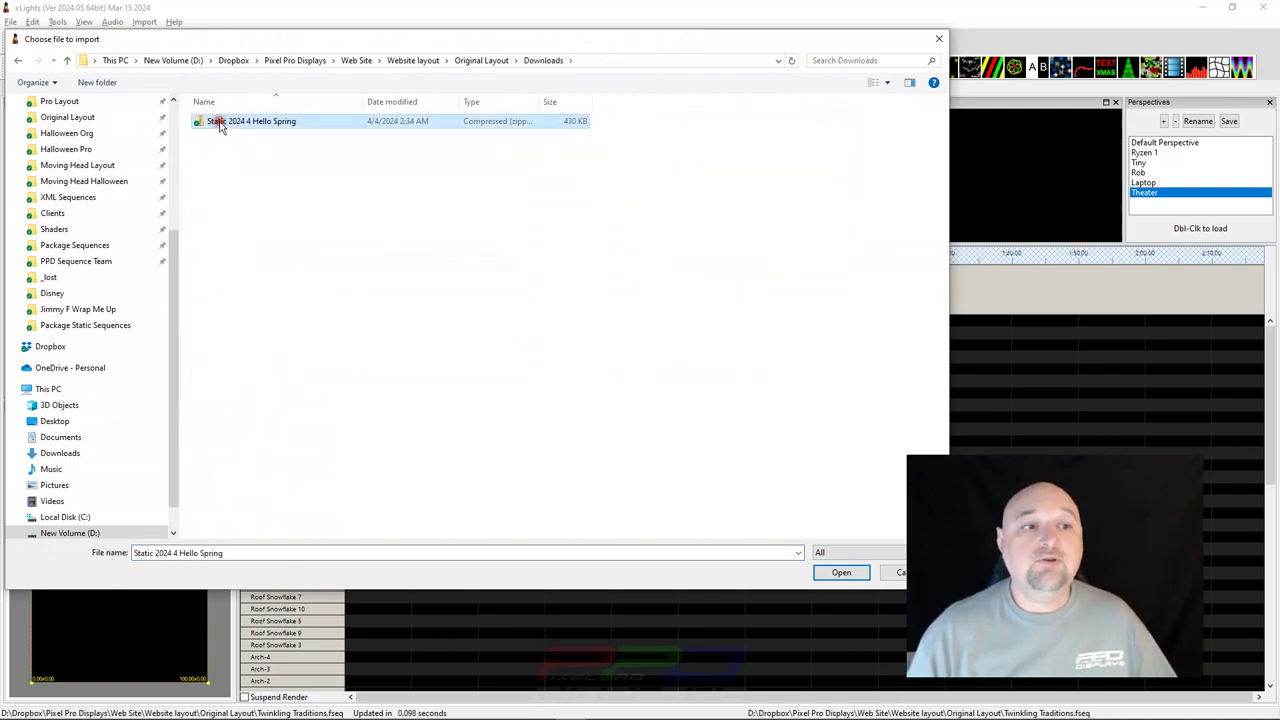
double_click(220, 124)
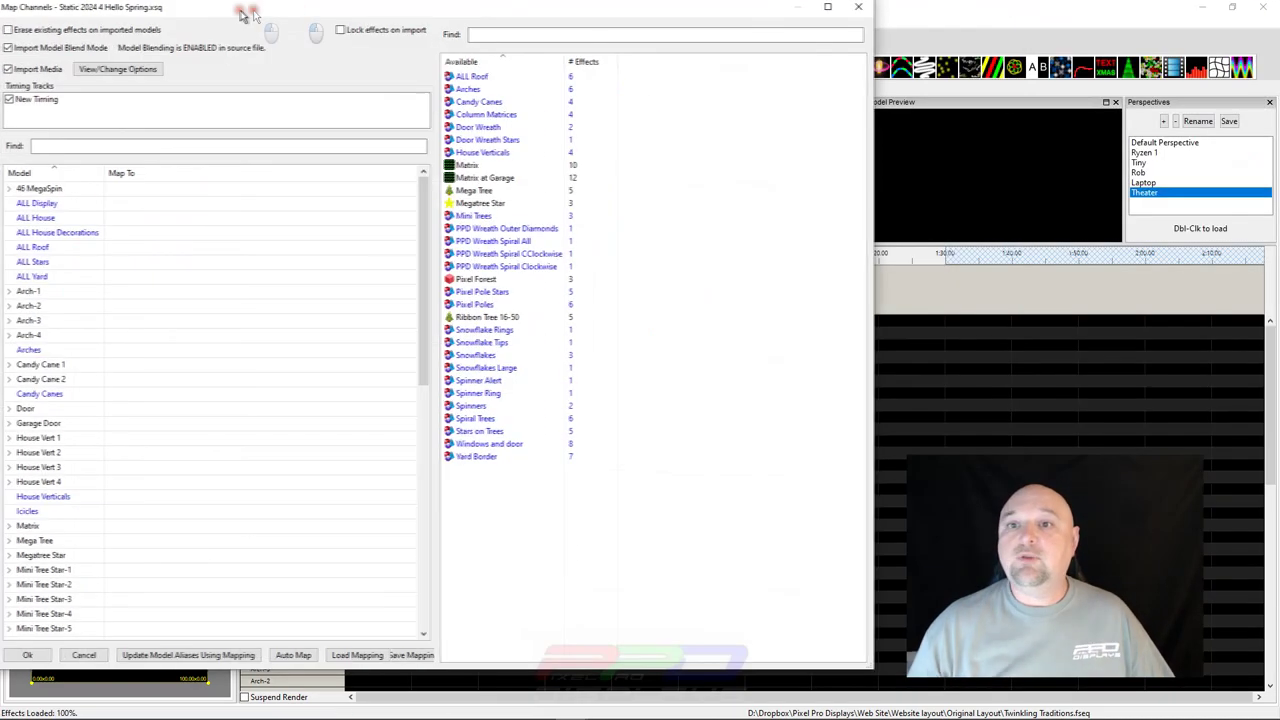
Auto Map the Hello Spring source models onto the layout models and import the effects
drag(244, 14, 292, 39)
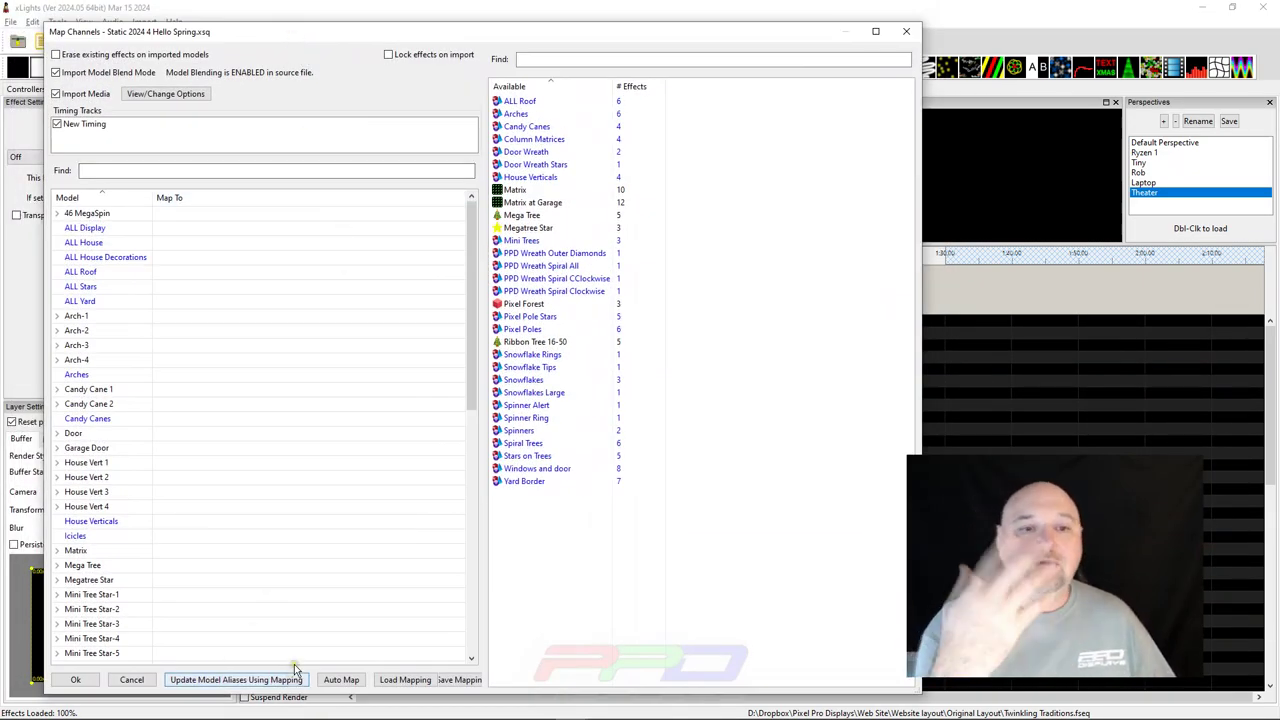
drag(495, 101, 229, 270)
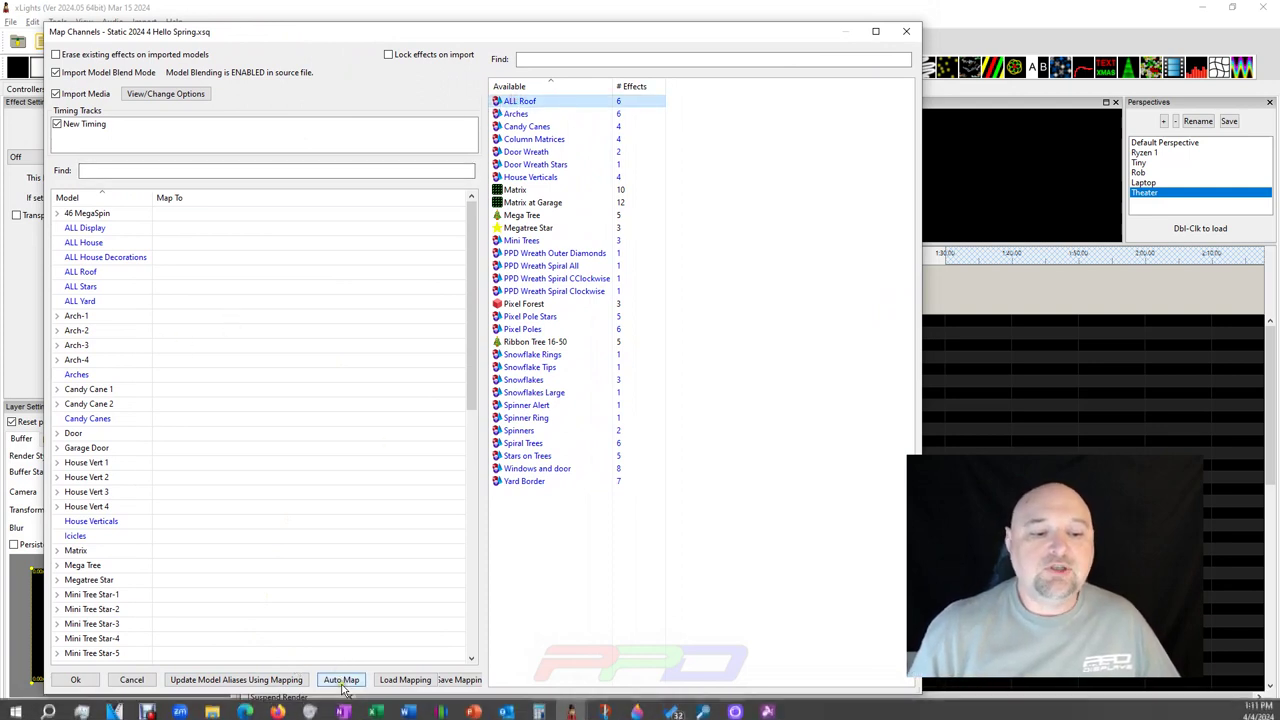
click(341, 679)
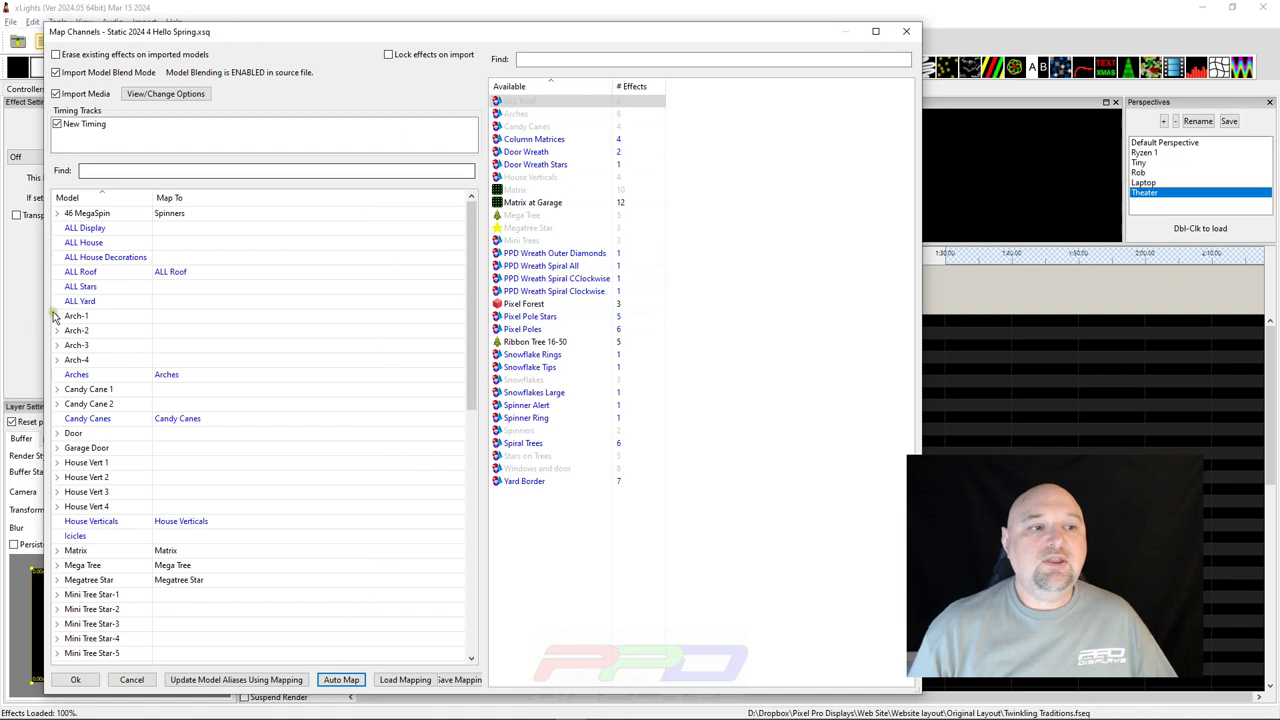
click(562, 139)
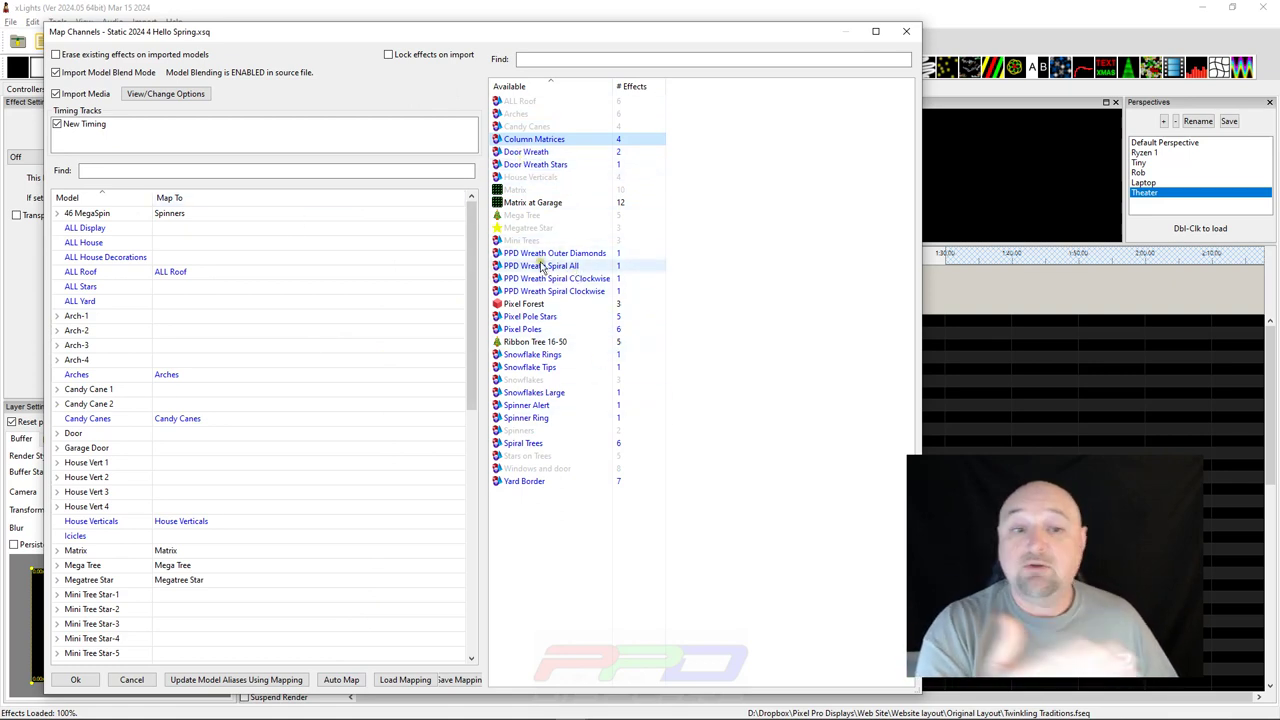
click(75, 679)
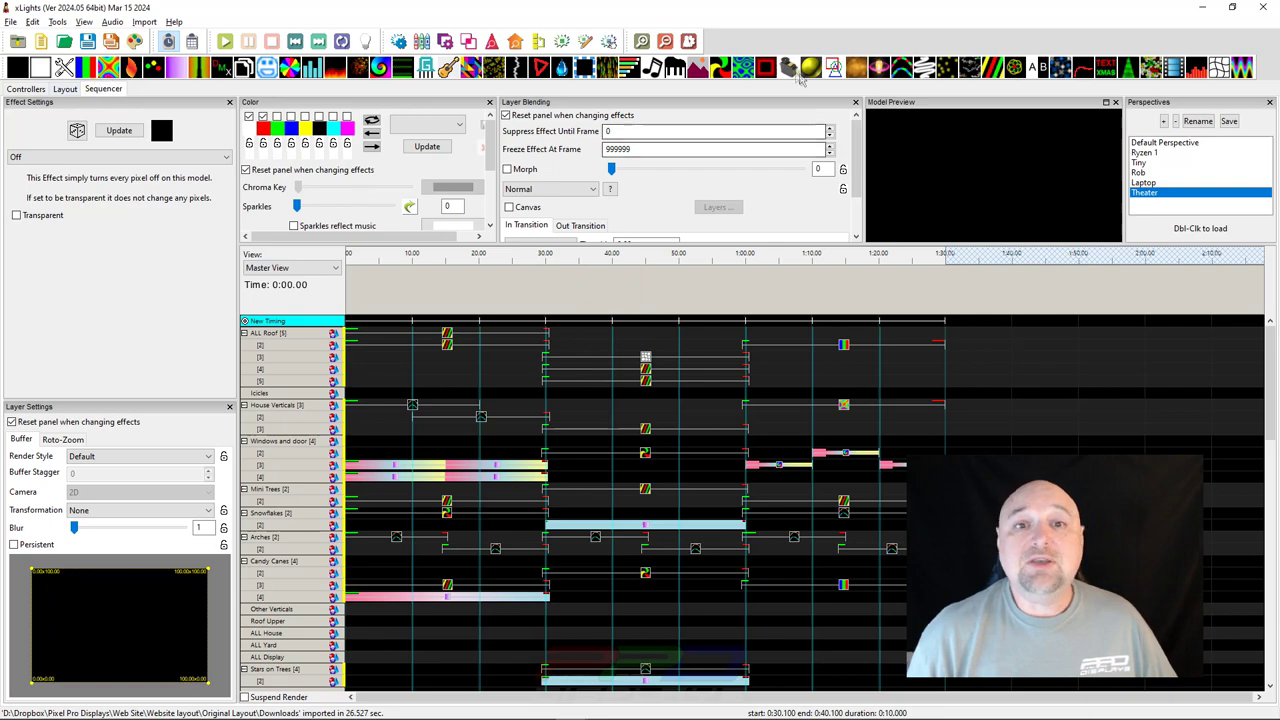
Make the New Master view the master view in a floating Display Elements panel
click(537, 42)
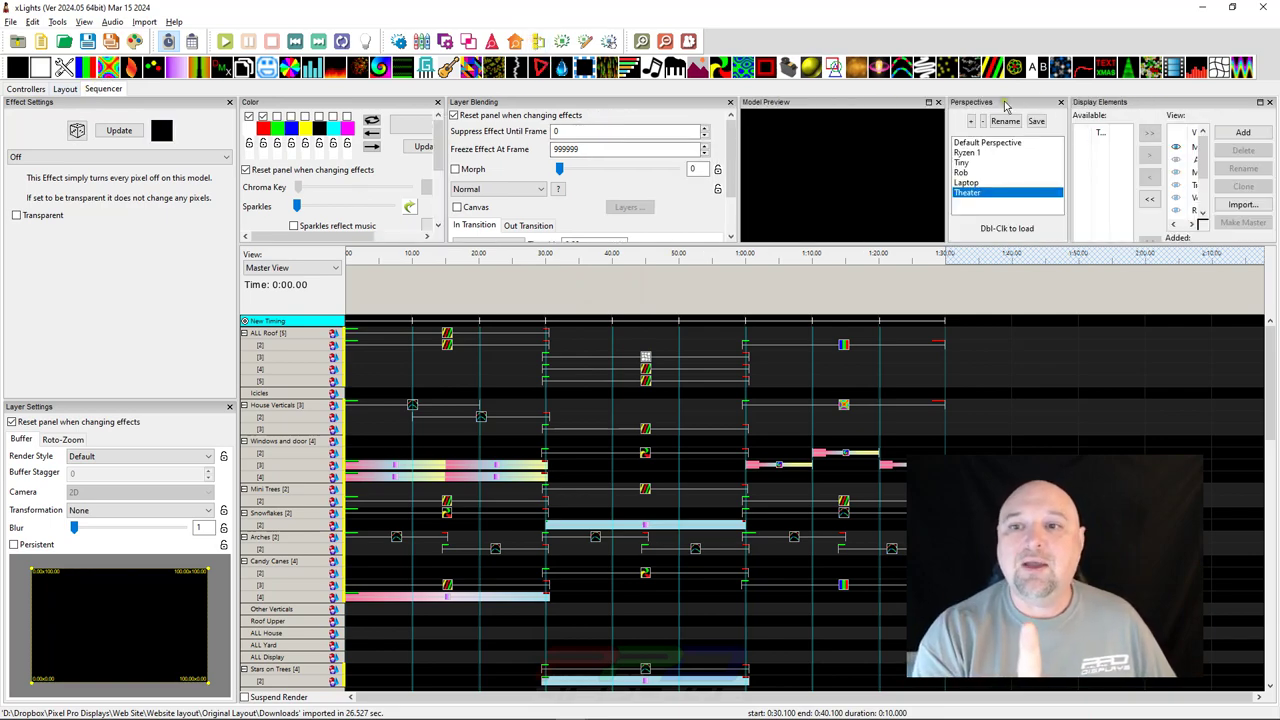
drag(1105, 104, 400, 46)
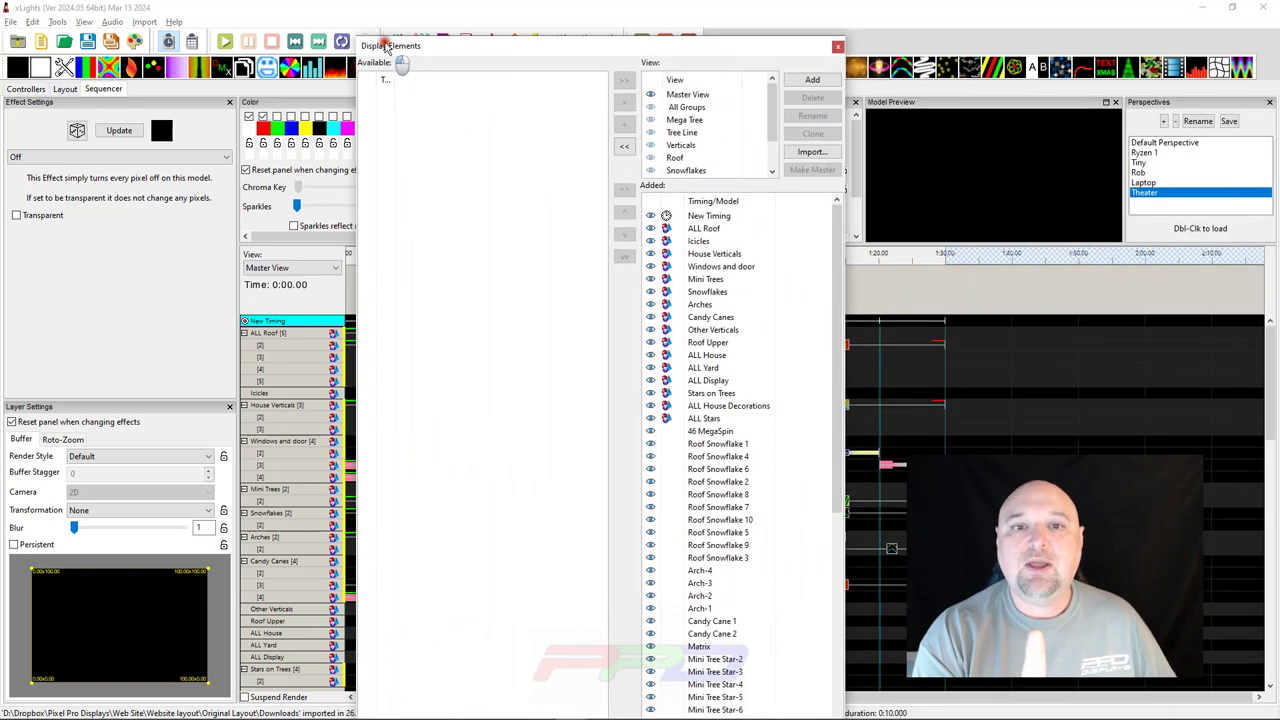
scroll(670, 140, down, 1)
click(688, 170)
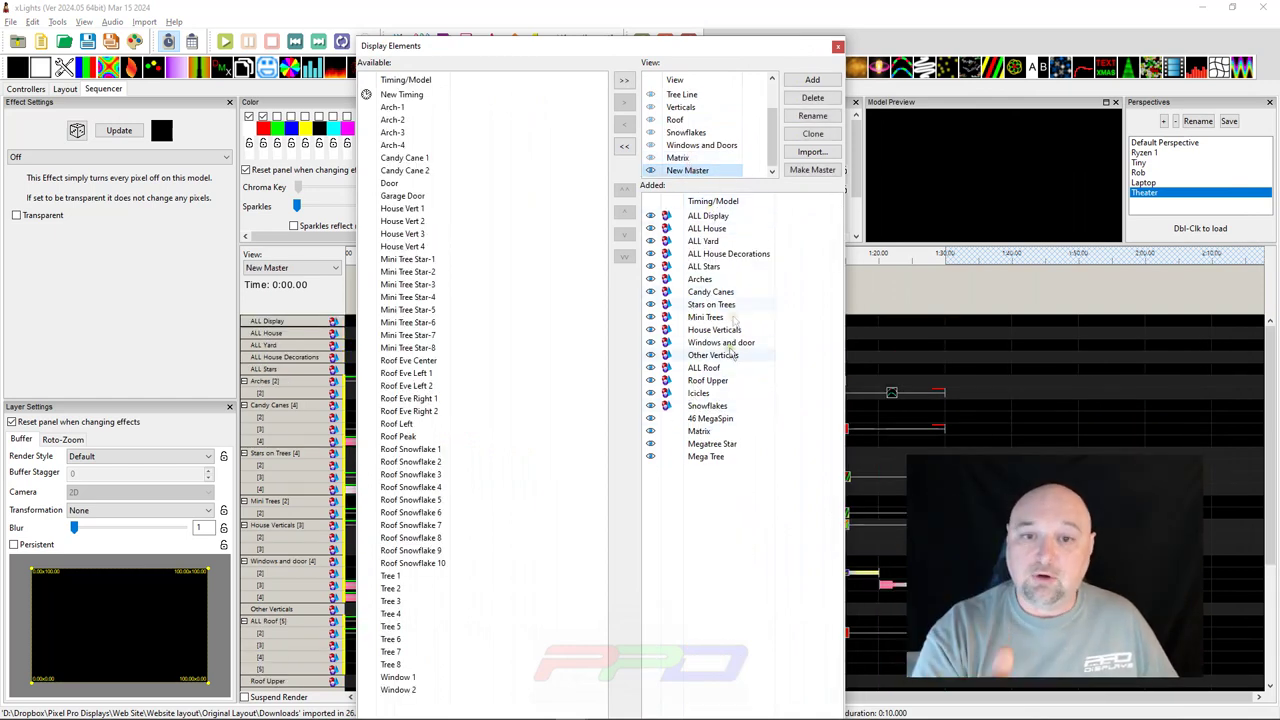
click(805, 172)
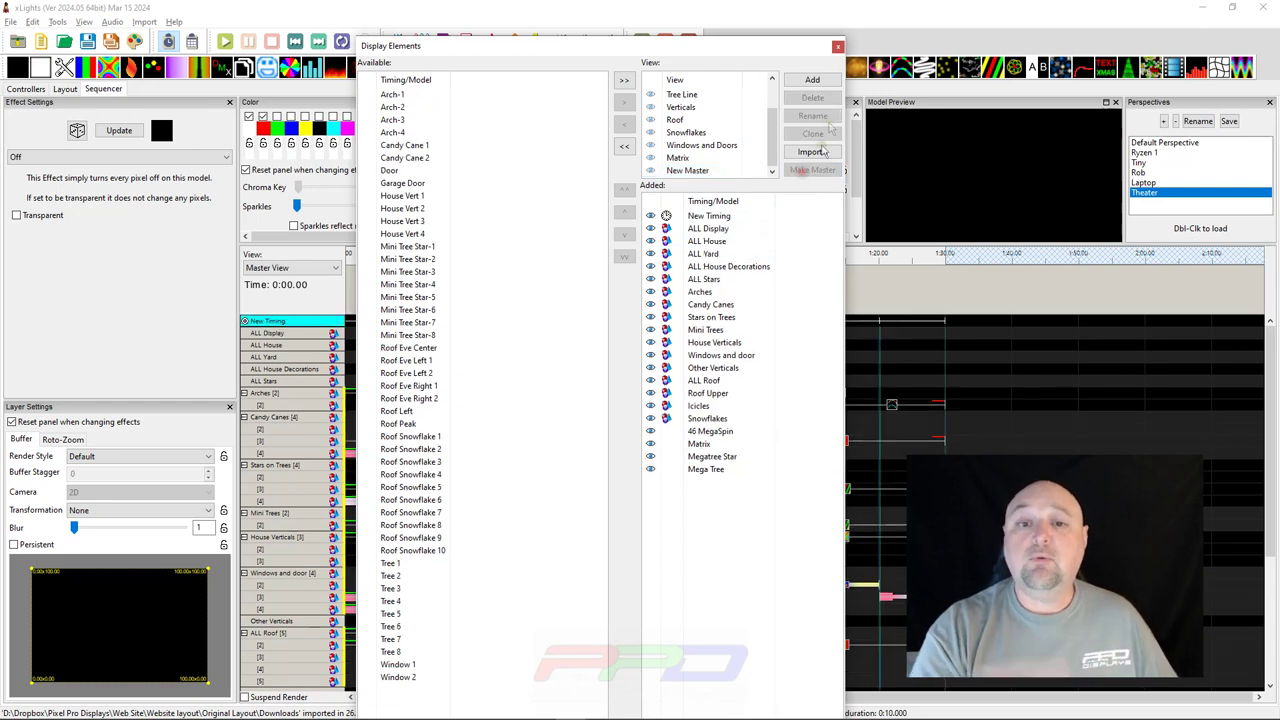
click(838, 47)
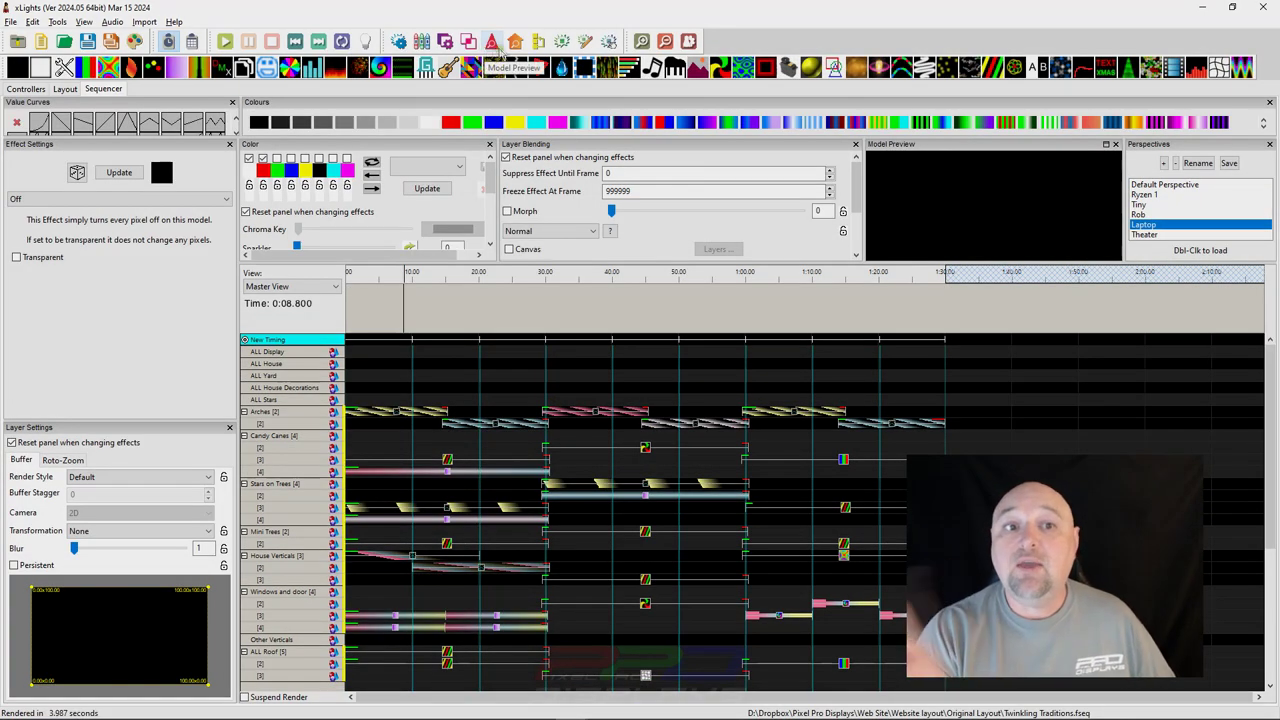
Float the House Preview in its own window and play the sequence
click(515, 42)
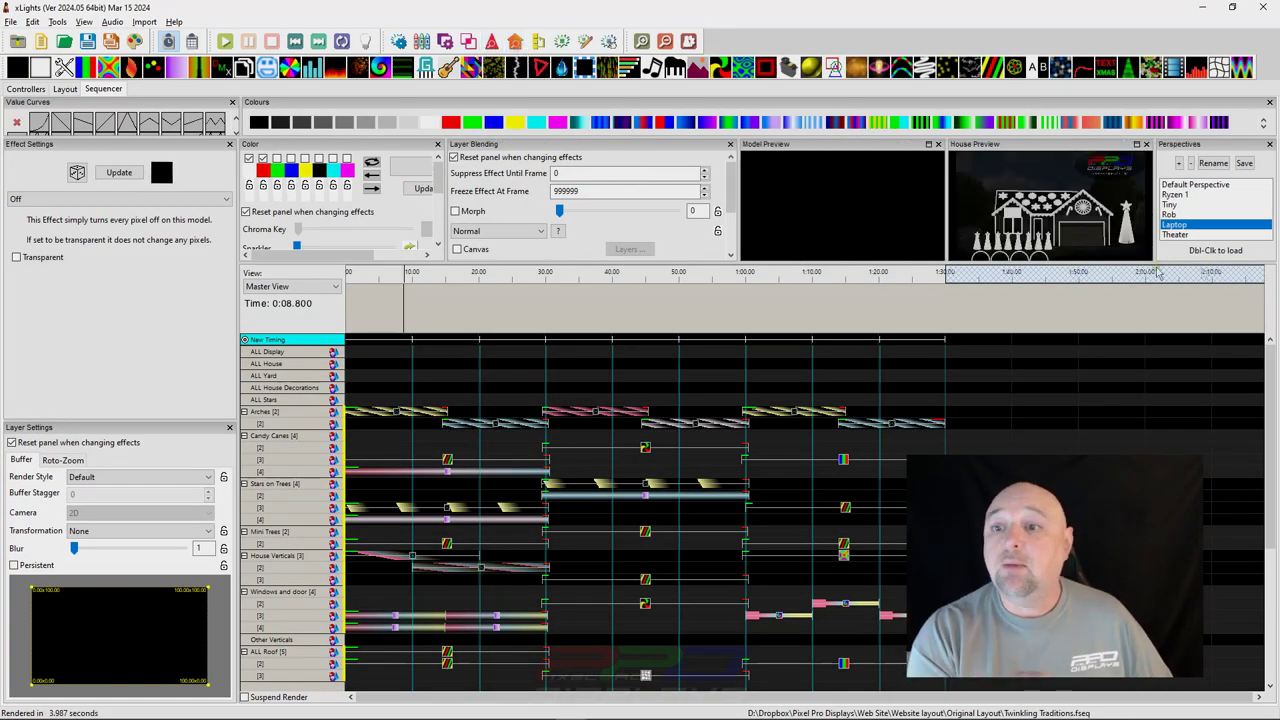
double_click(1035, 150)
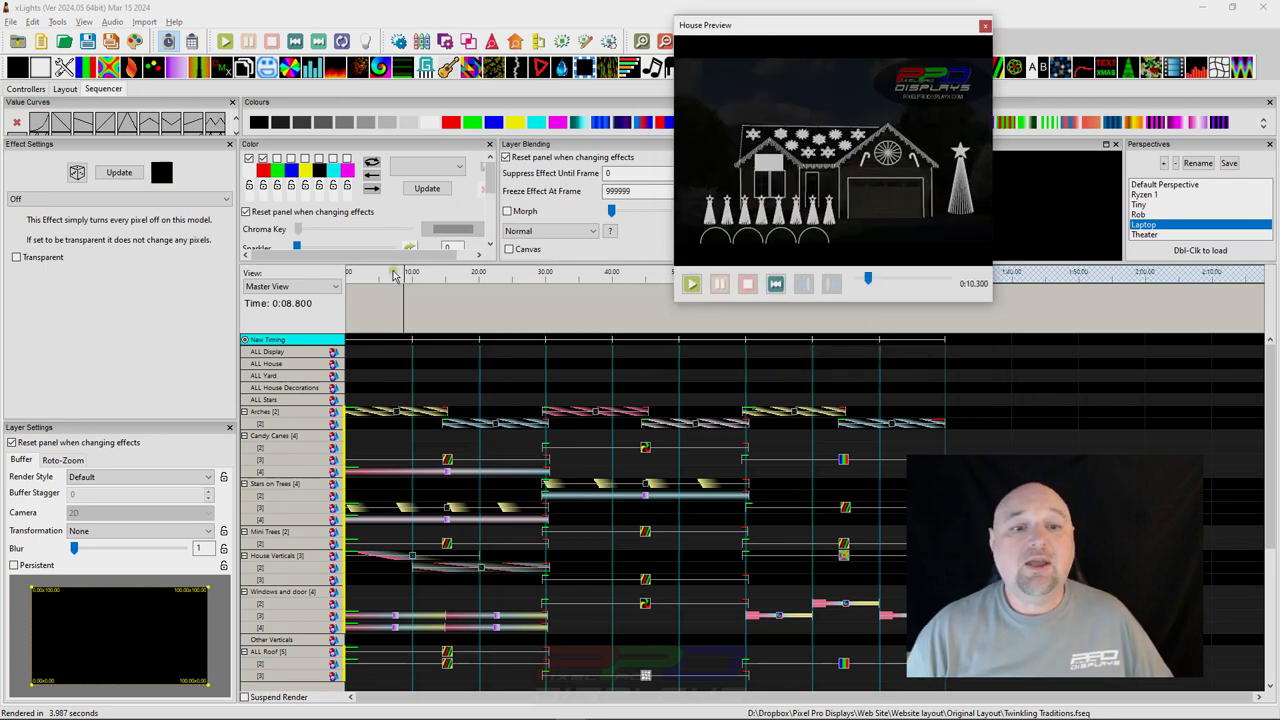
click(225, 41)
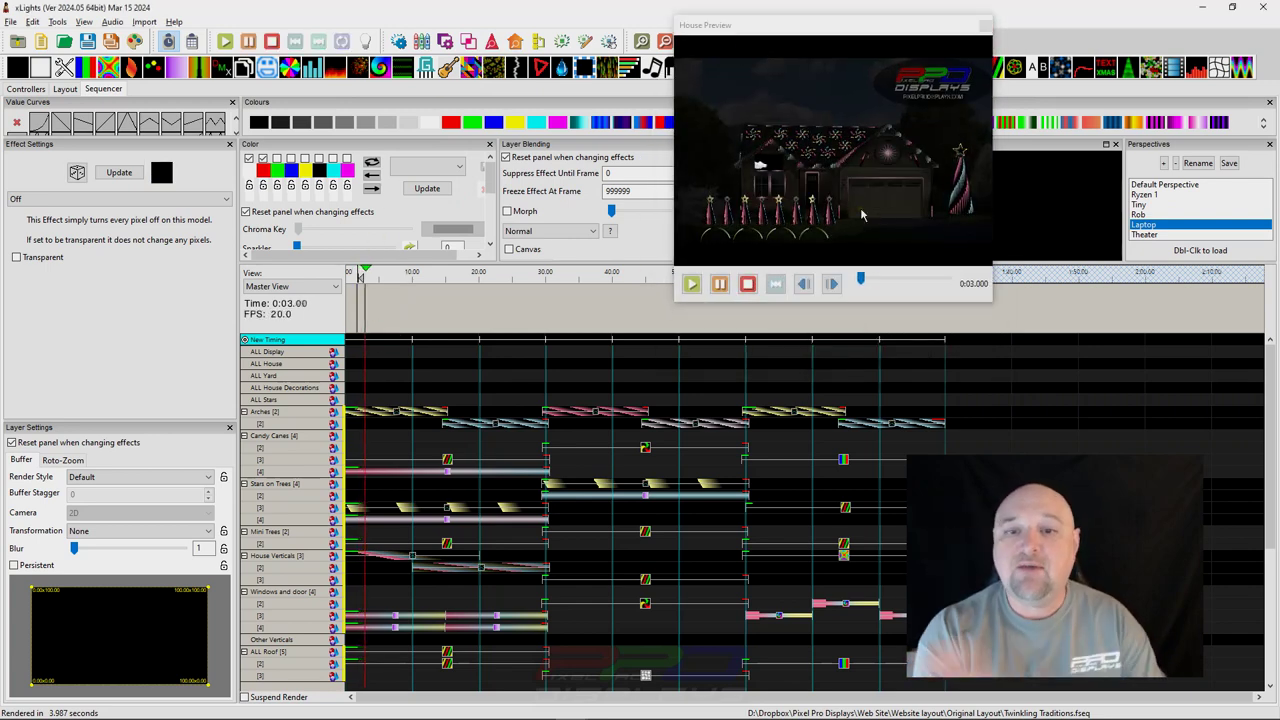